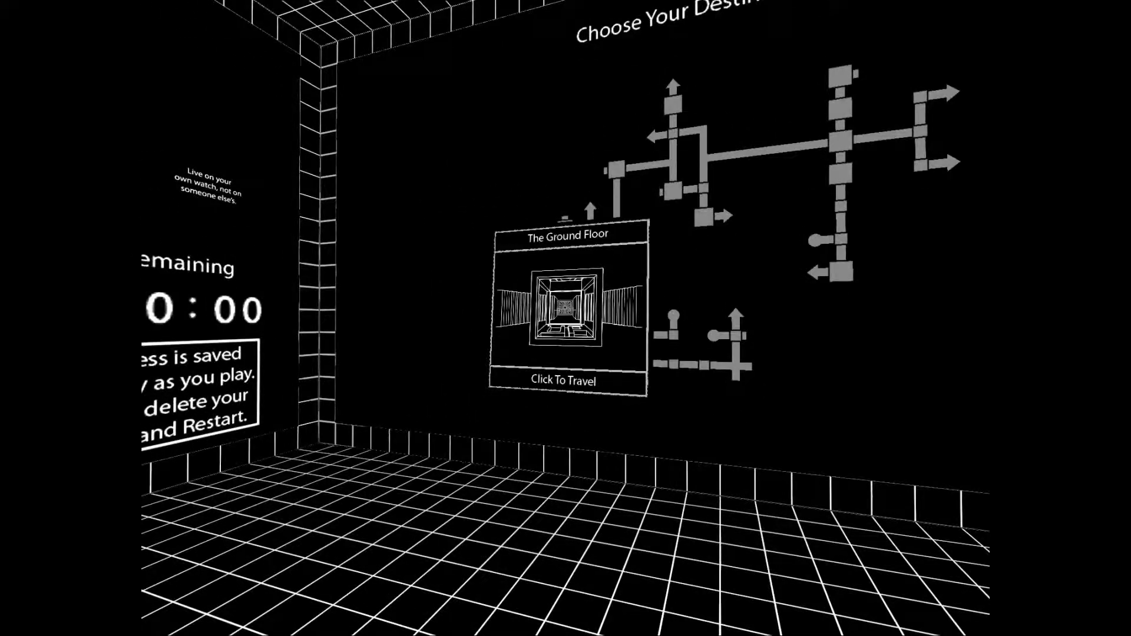
click(566, 318)
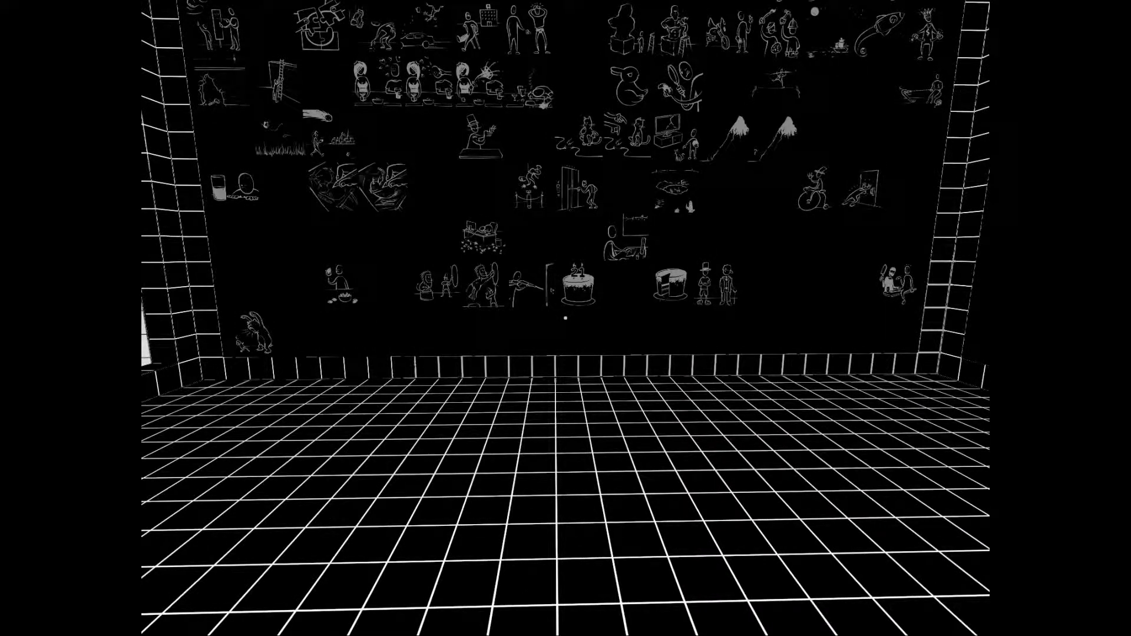
key(w)
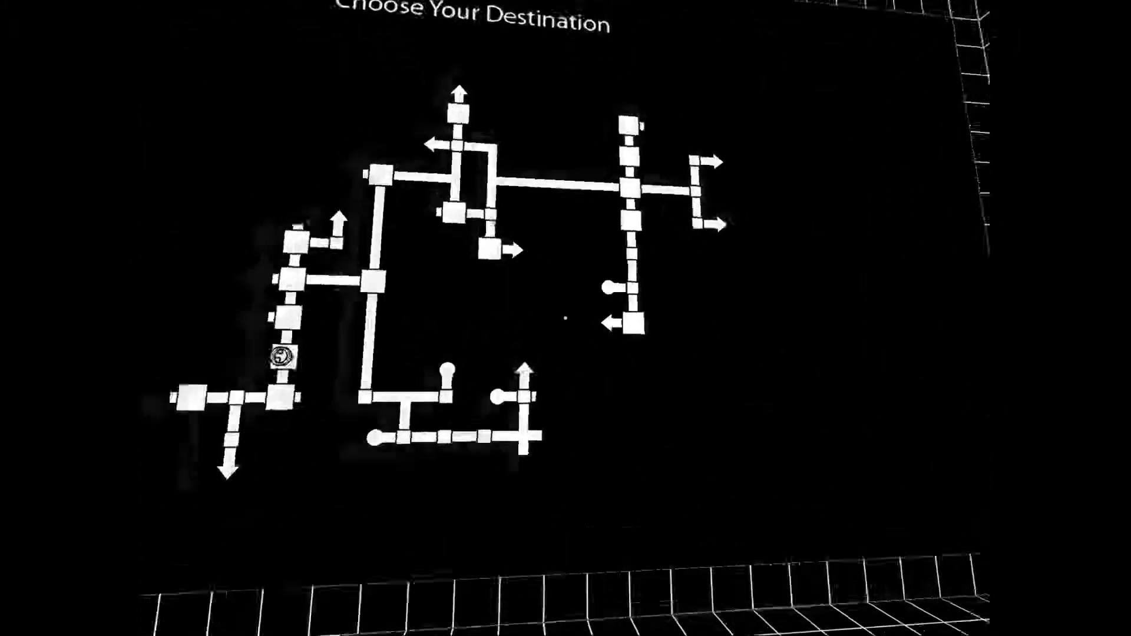
key(w)
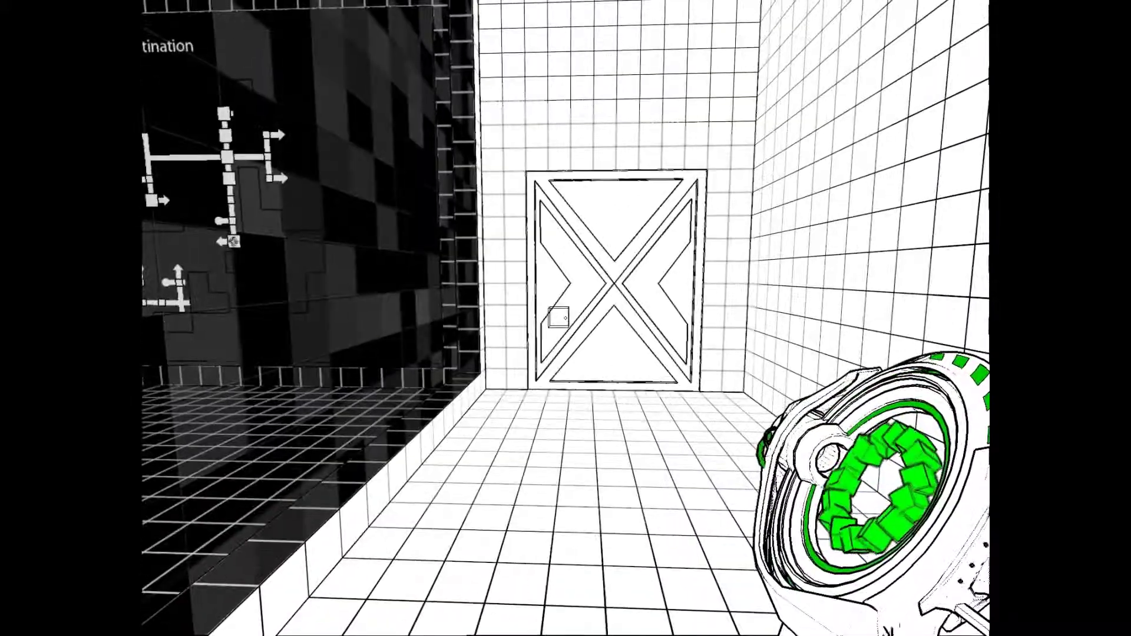
key(w)
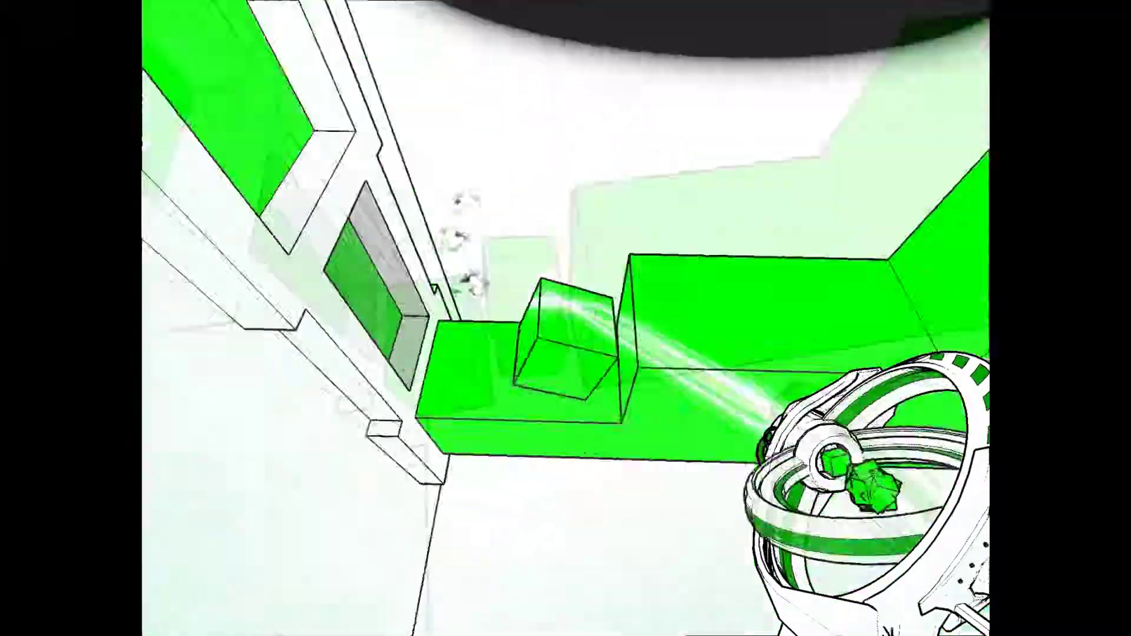
click(566, 318)
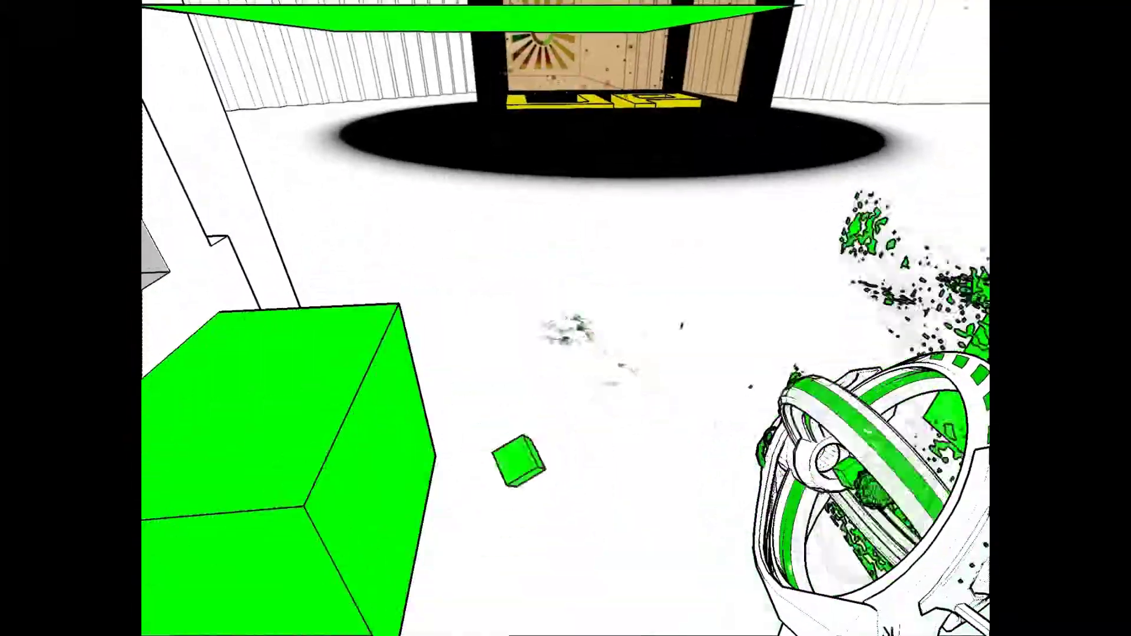
click(565, 319)
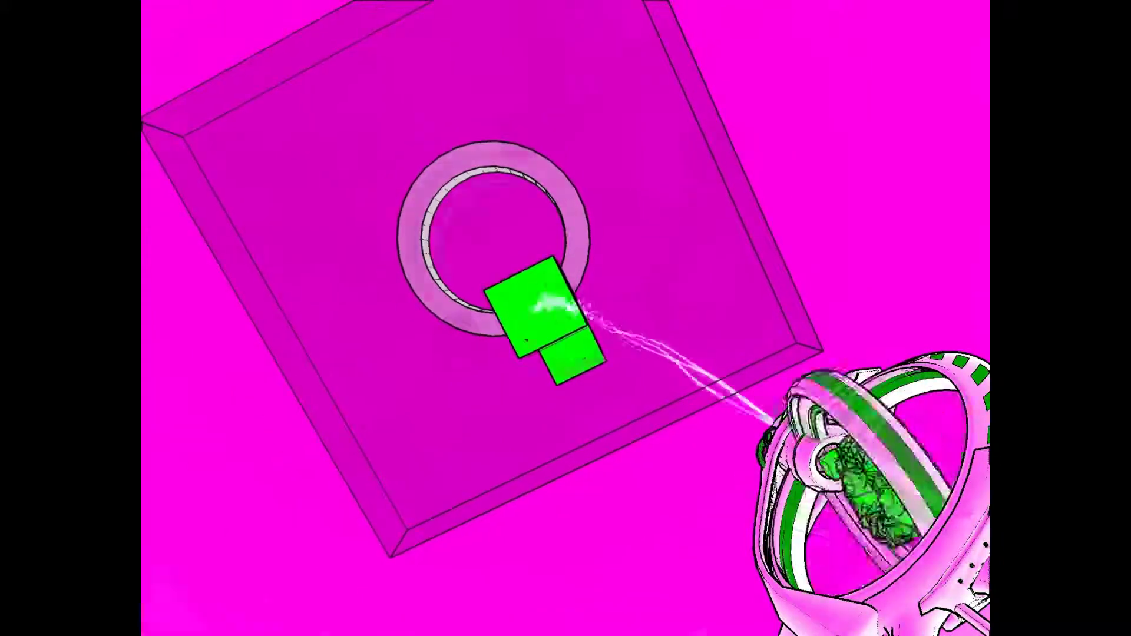
click(565, 318)
click(566, 319)
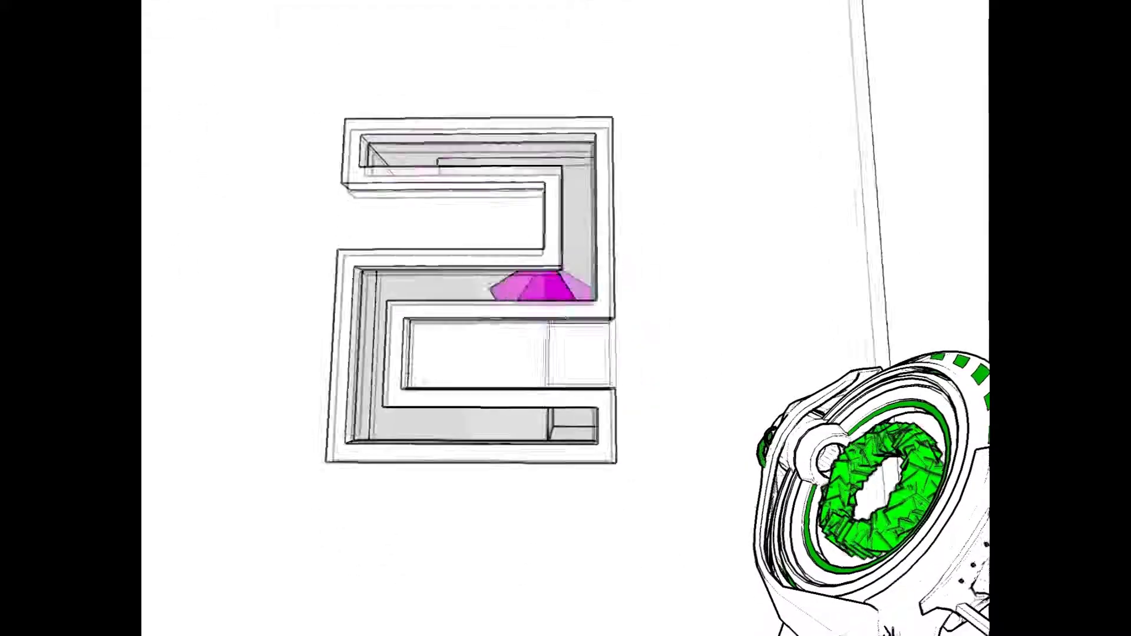
key(w)
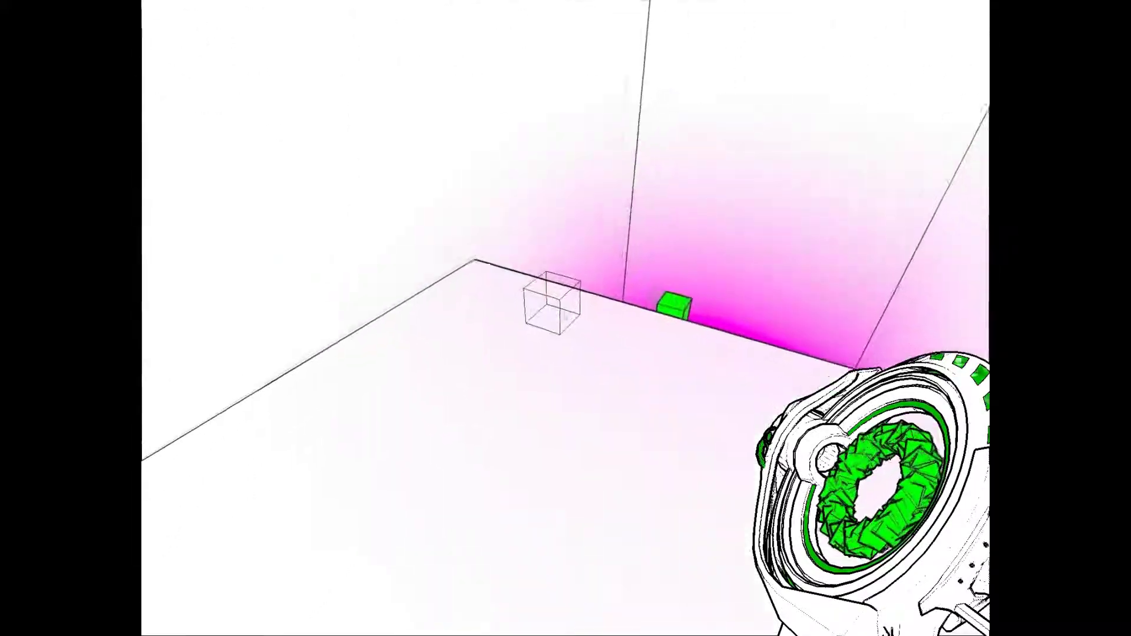
key(w)
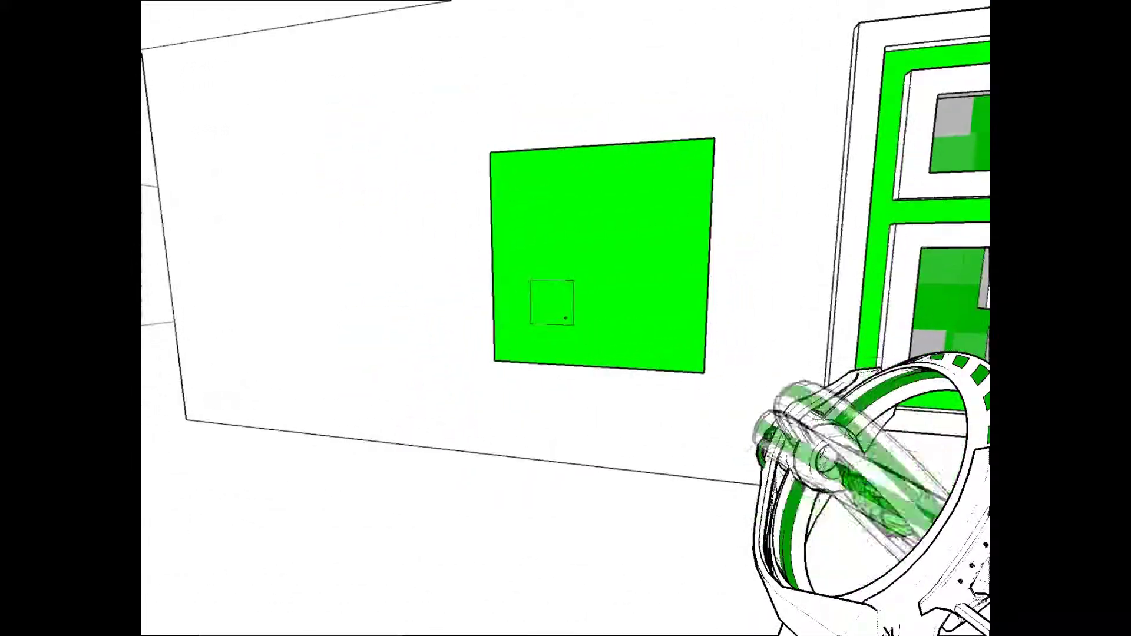
click(566, 318)
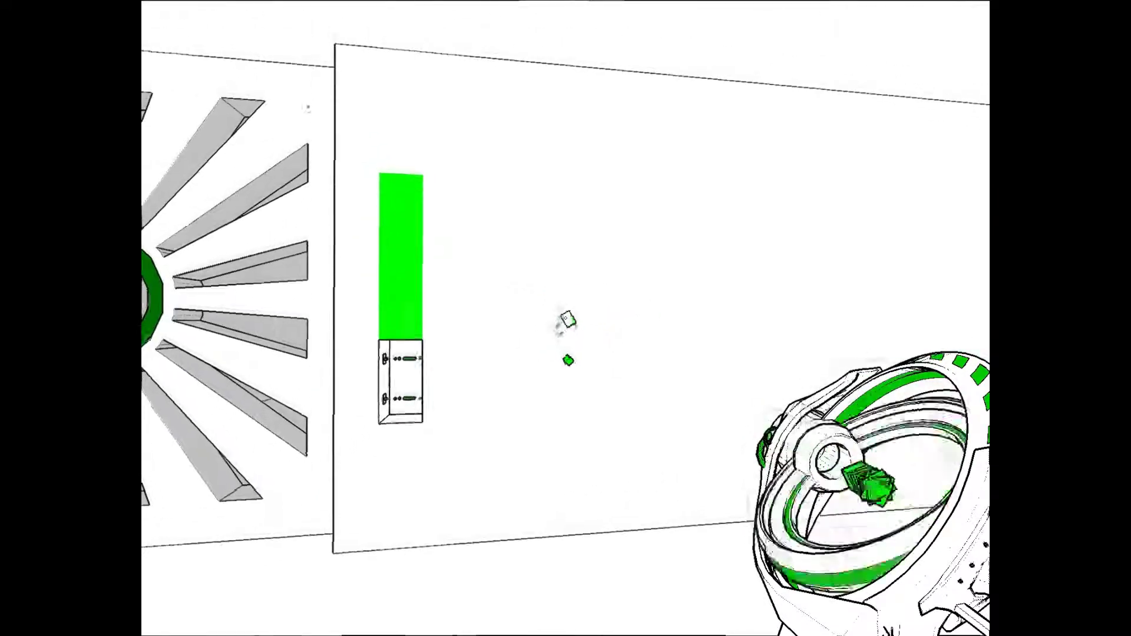
click(579, 336)
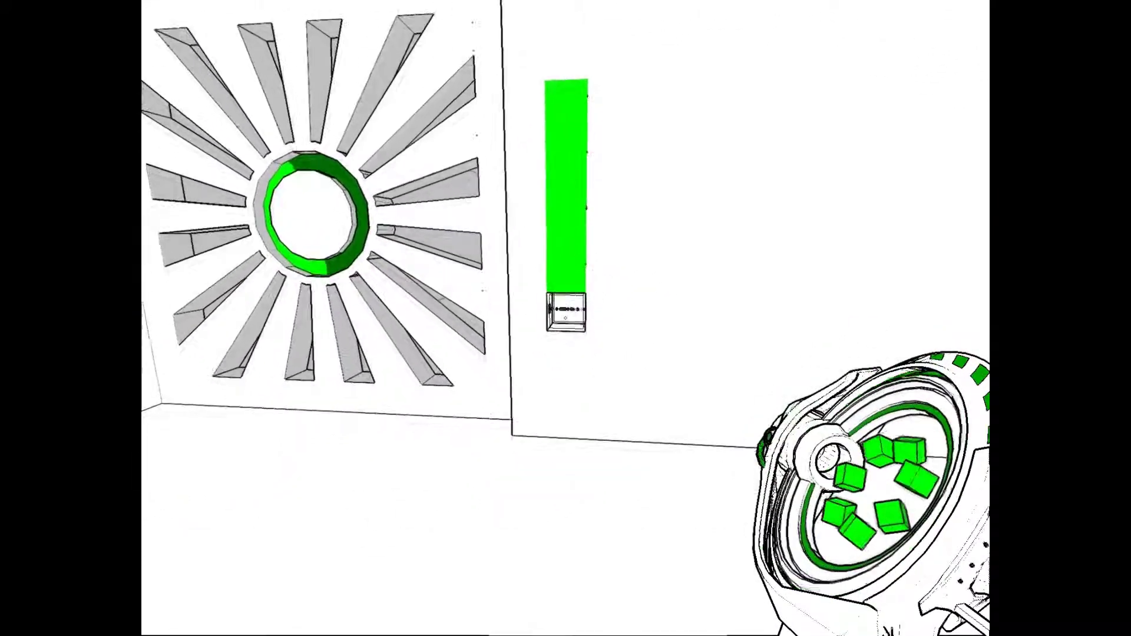
right_click(565, 314)
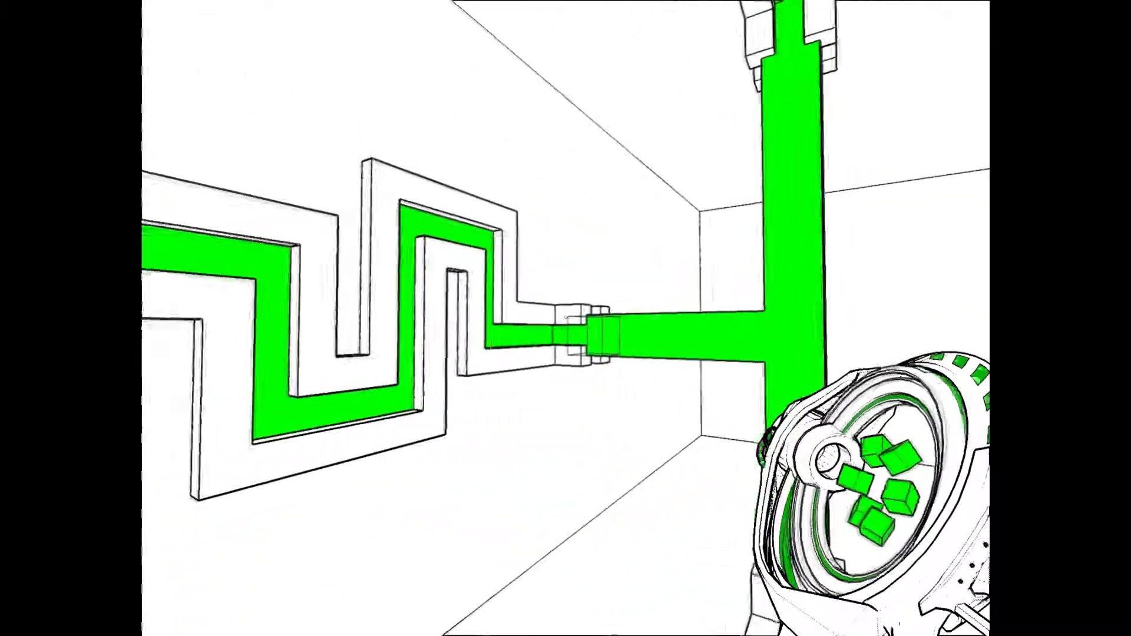
click(566, 319)
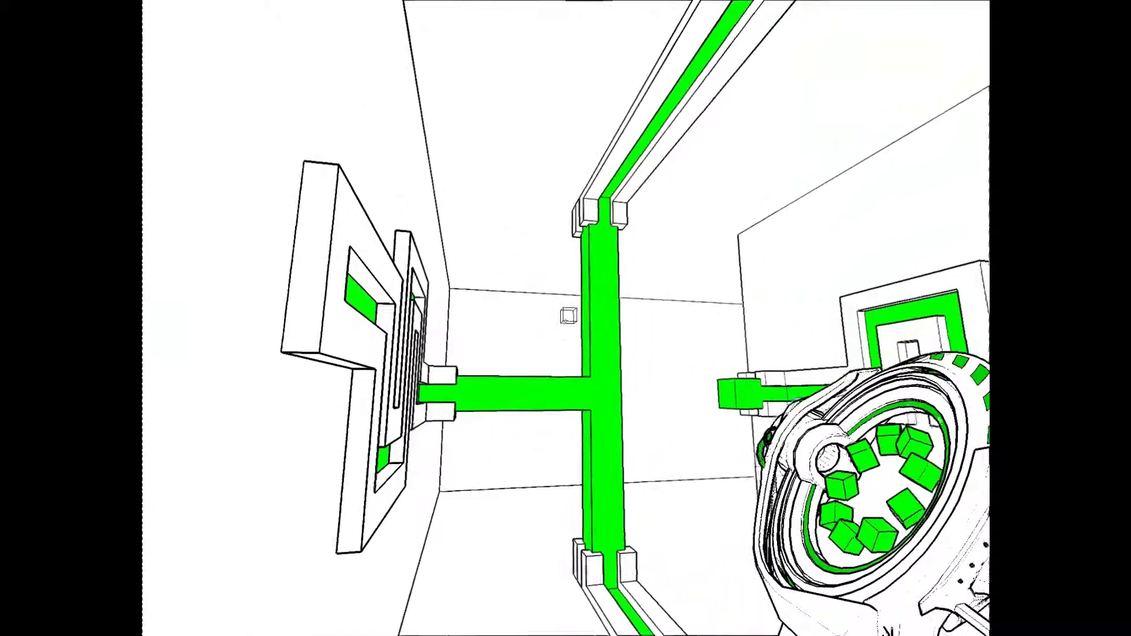
click(566, 319)
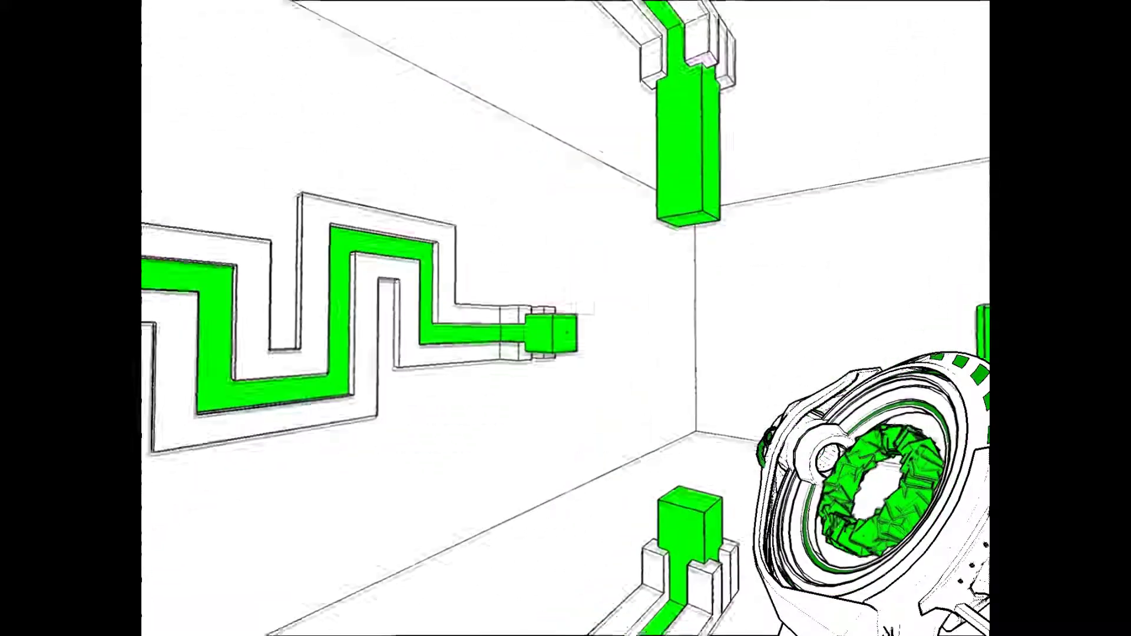
click(566, 318)
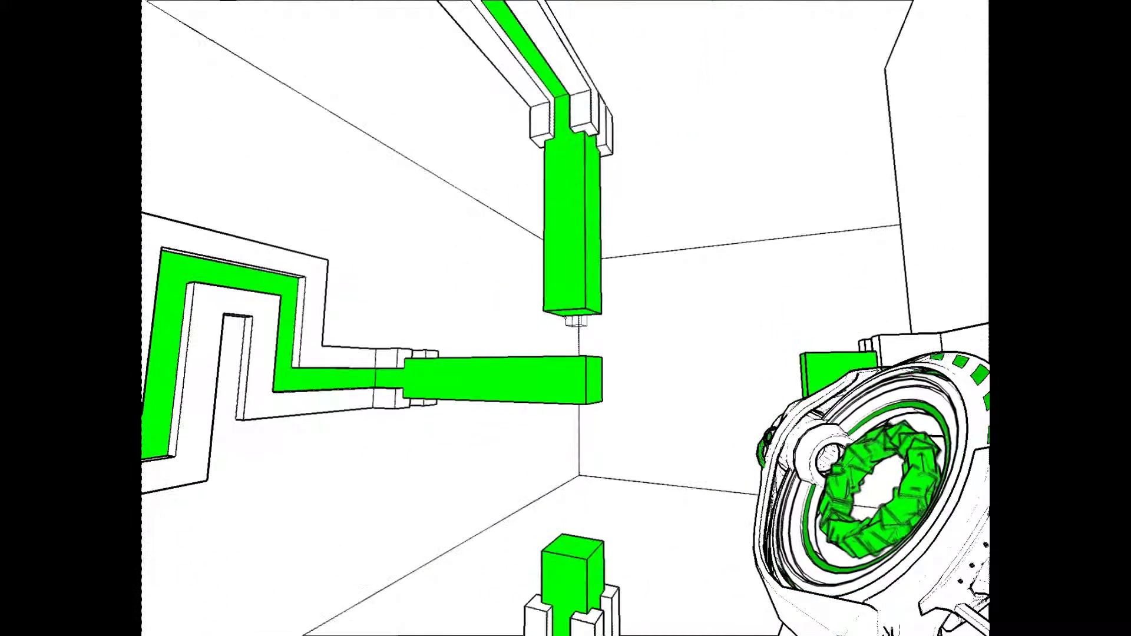
click(565, 319)
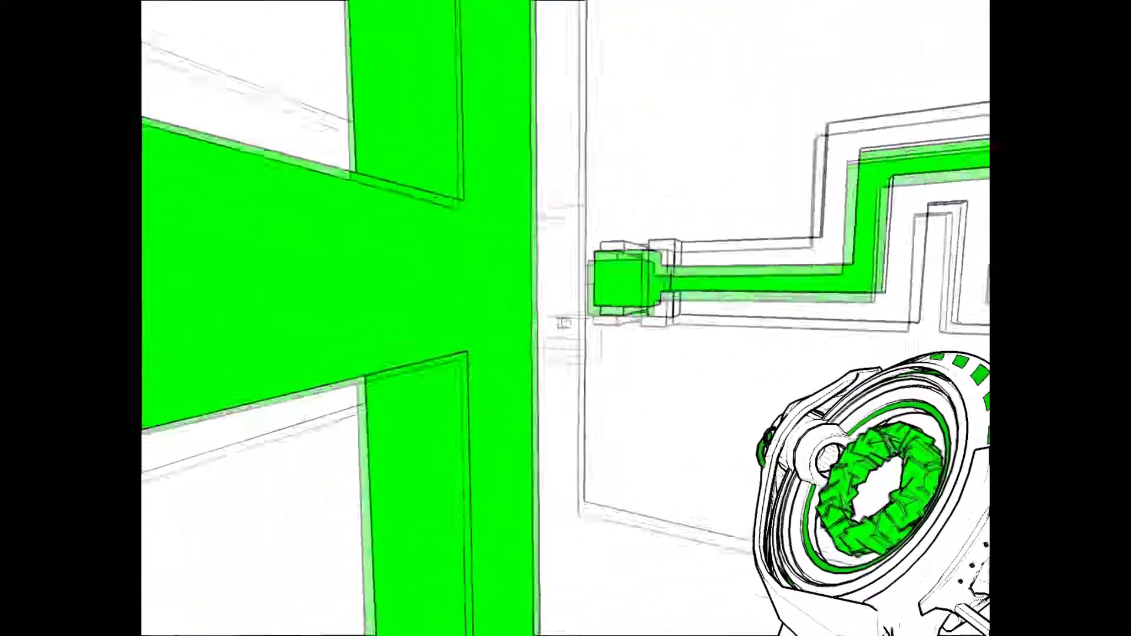
click(565, 319)
key(w)
key(w)
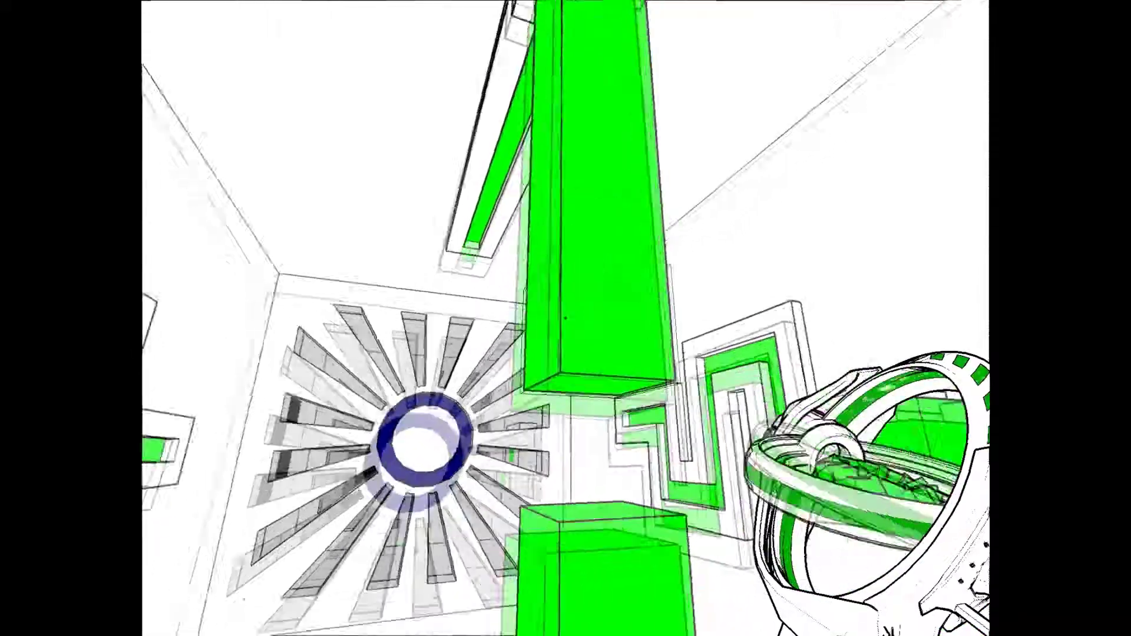
key(a)
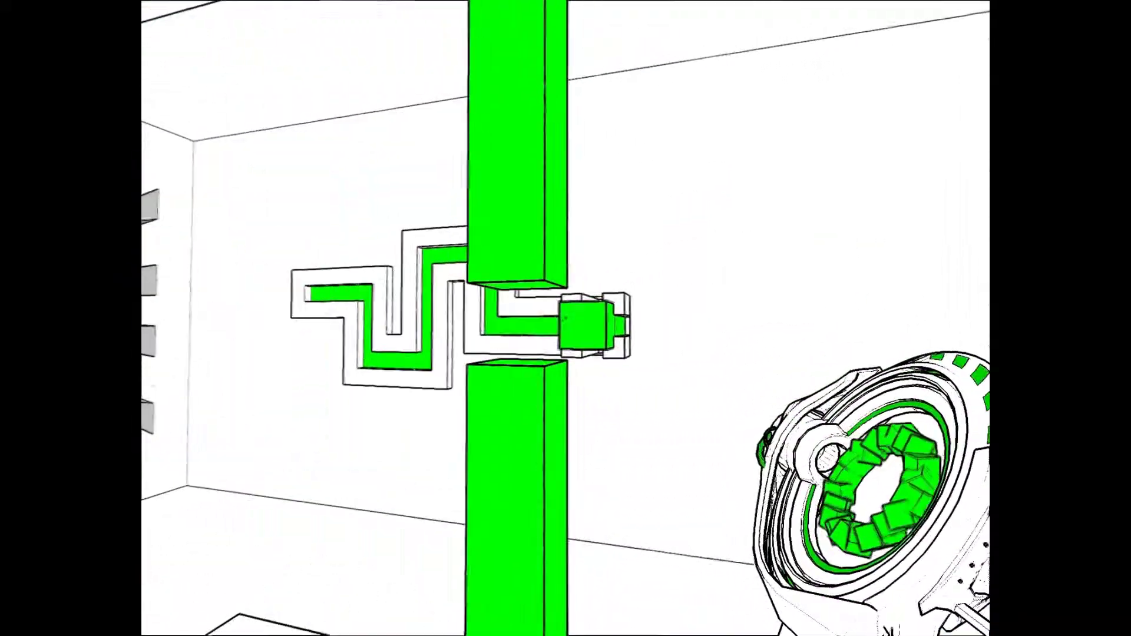
key(a)
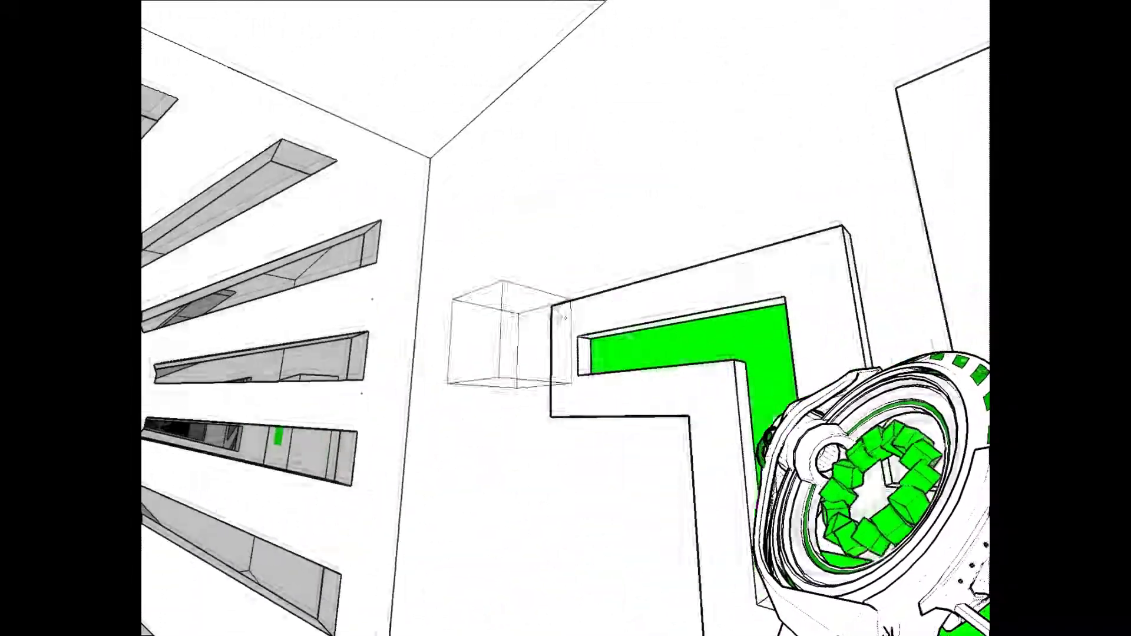
key(s)
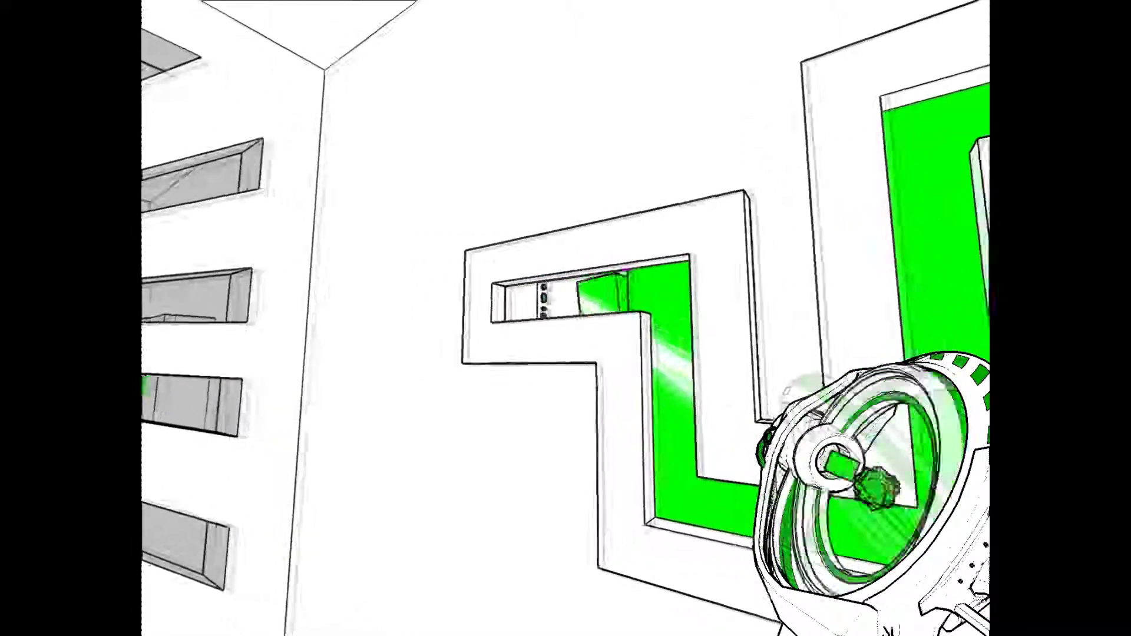
key(s)
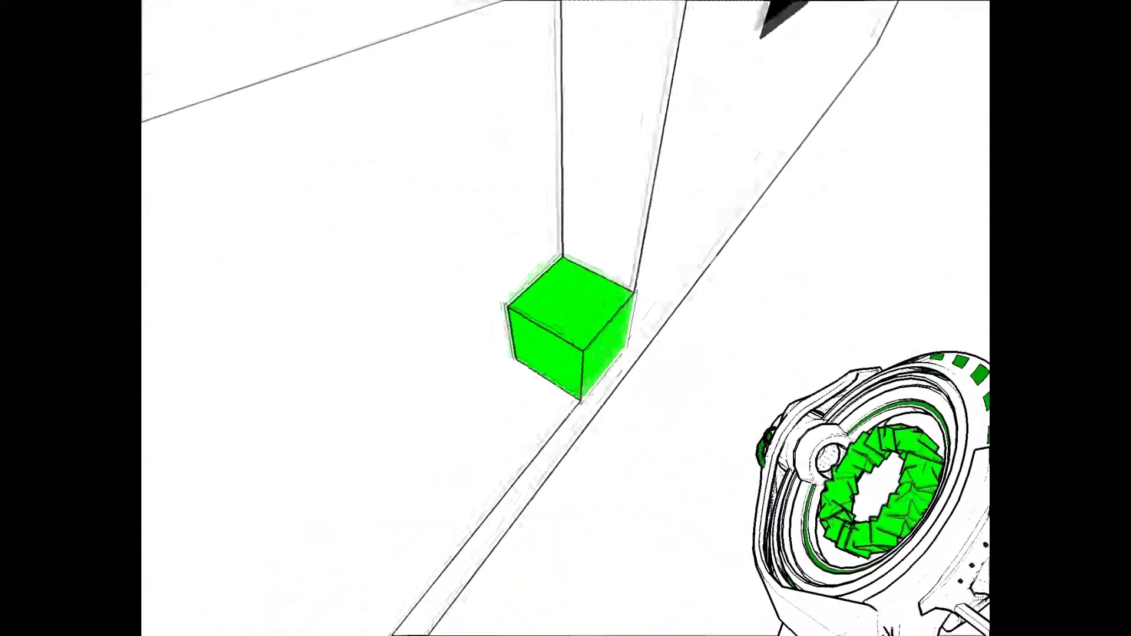
click(566, 318)
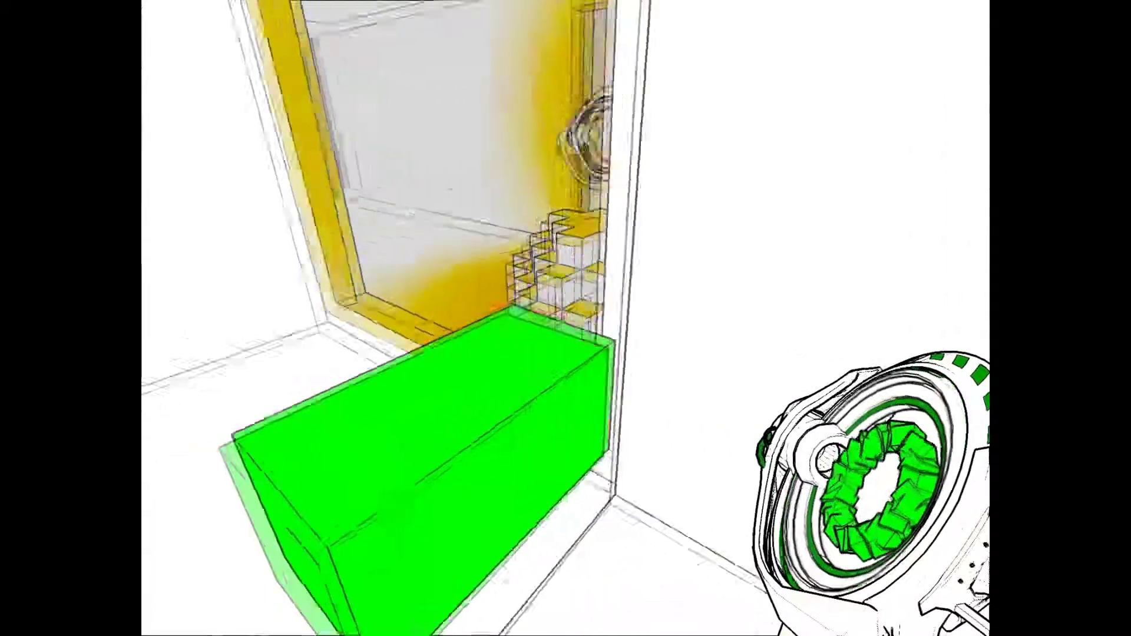
click(566, 319)
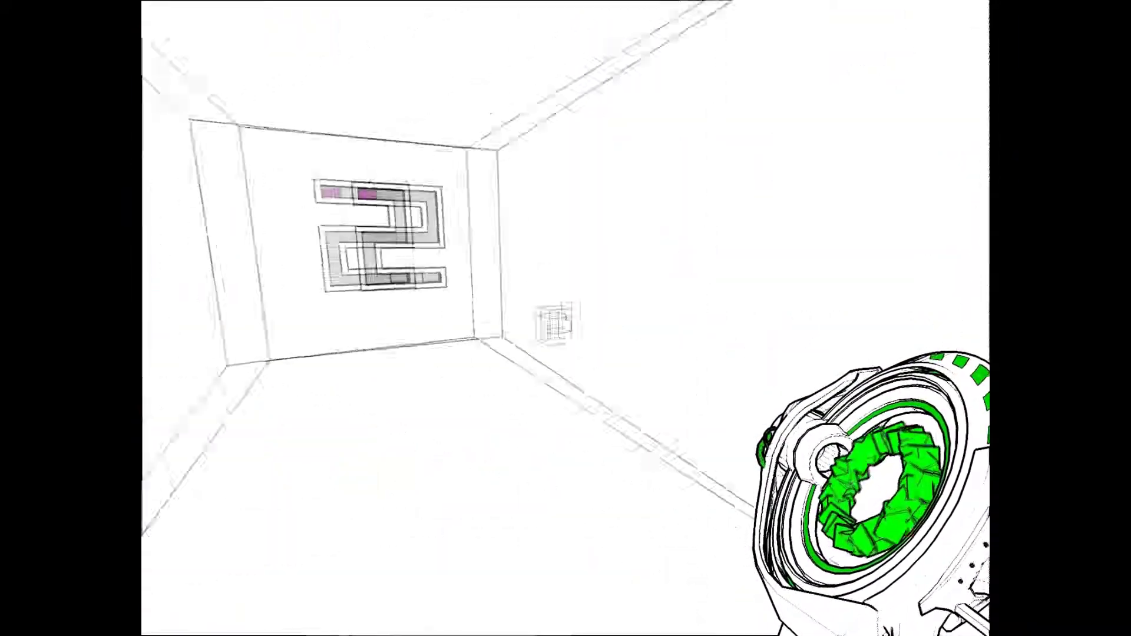
click(566, 318)
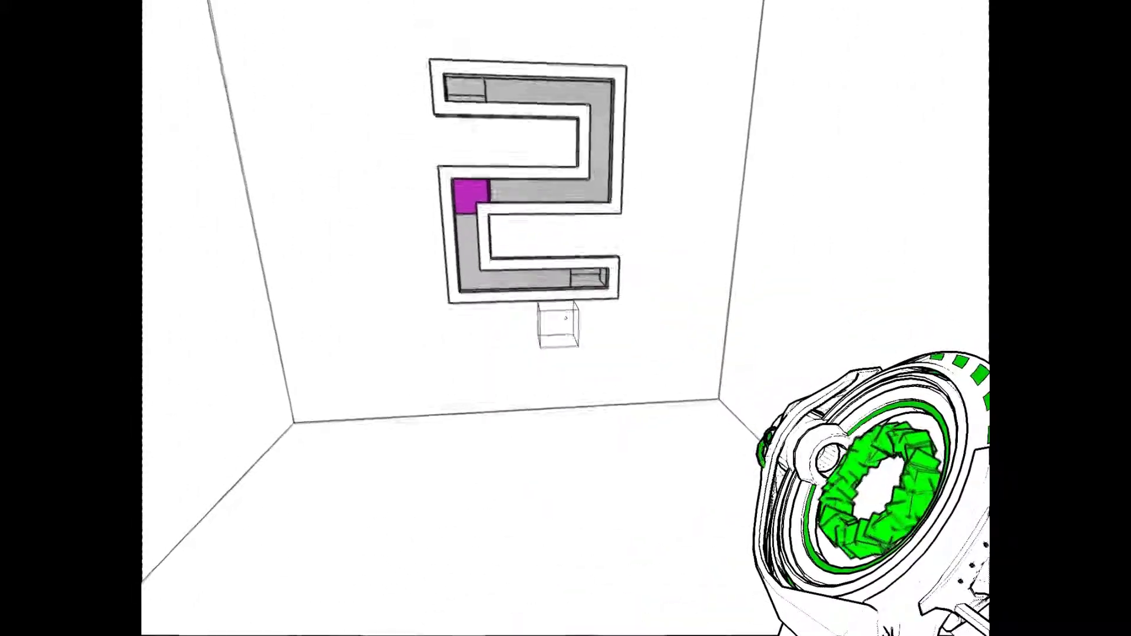
click(566, 318)
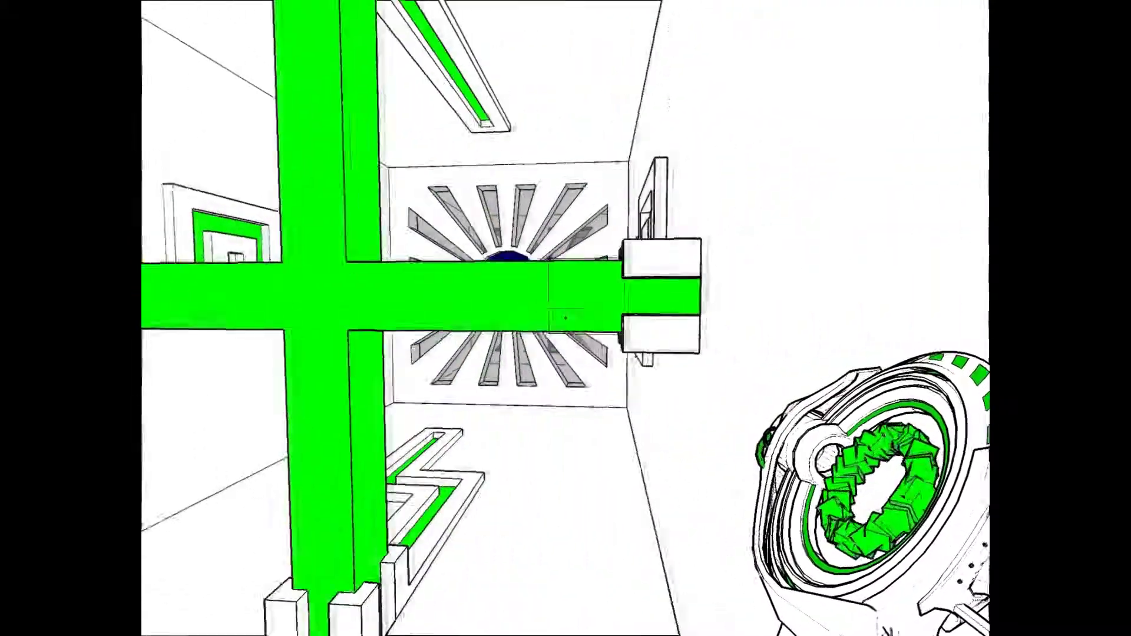
key(w)
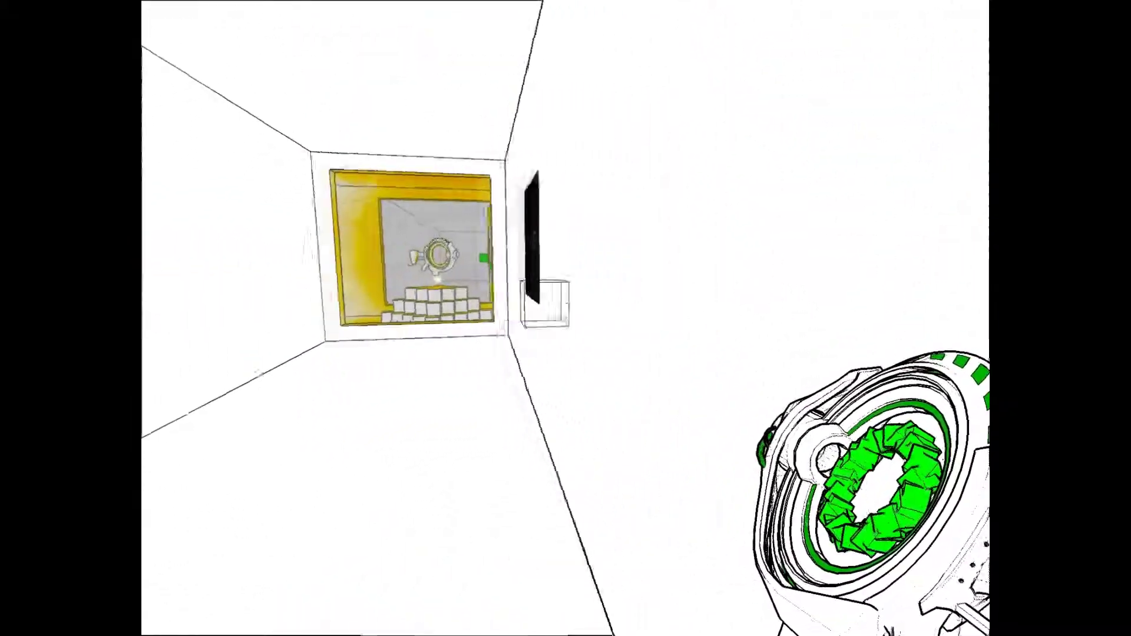
key(w)
key(w)
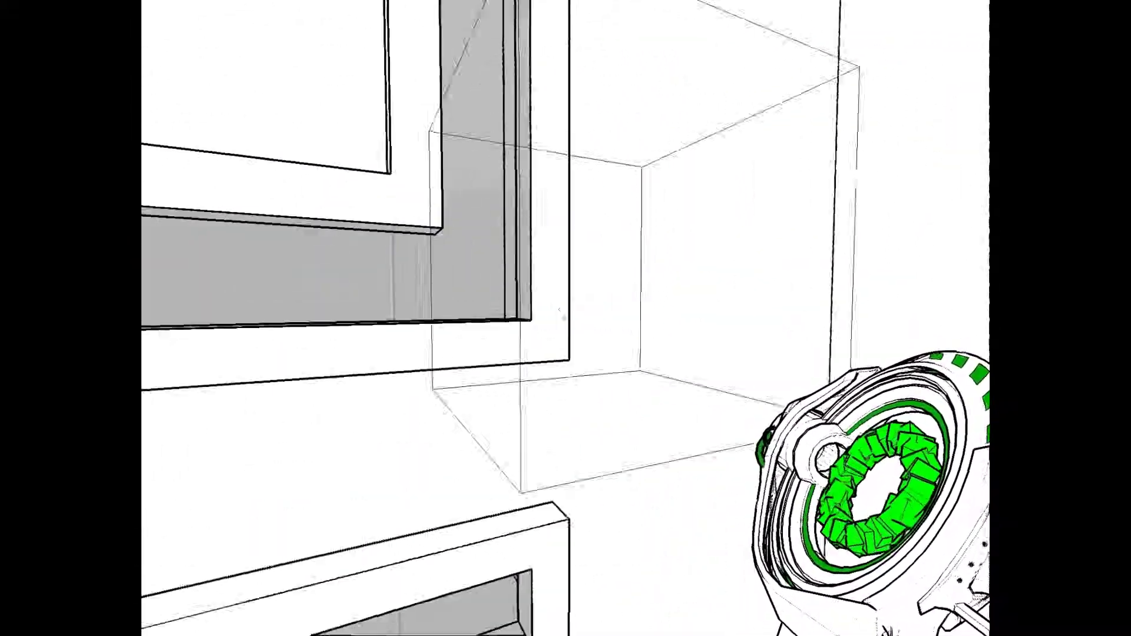
key(s)
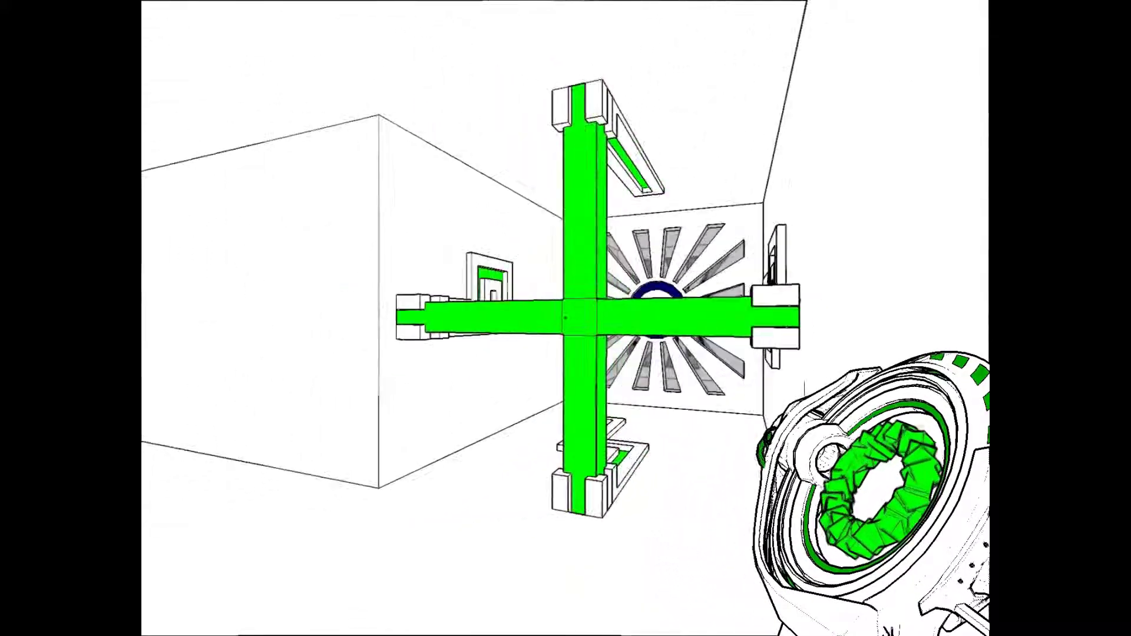
key(a)
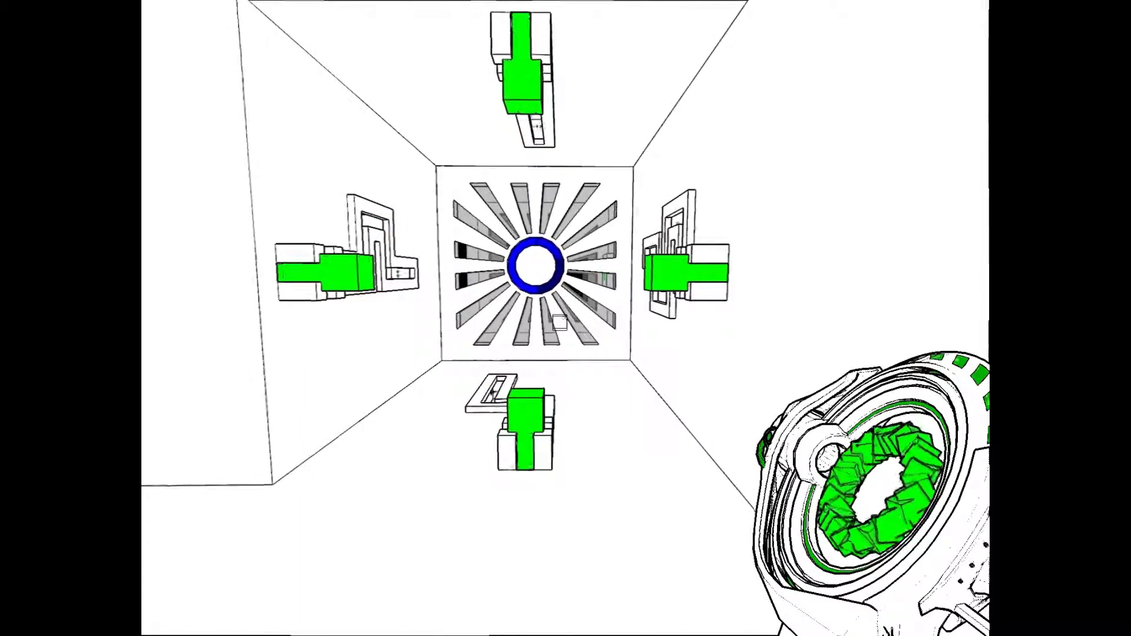
key(w)
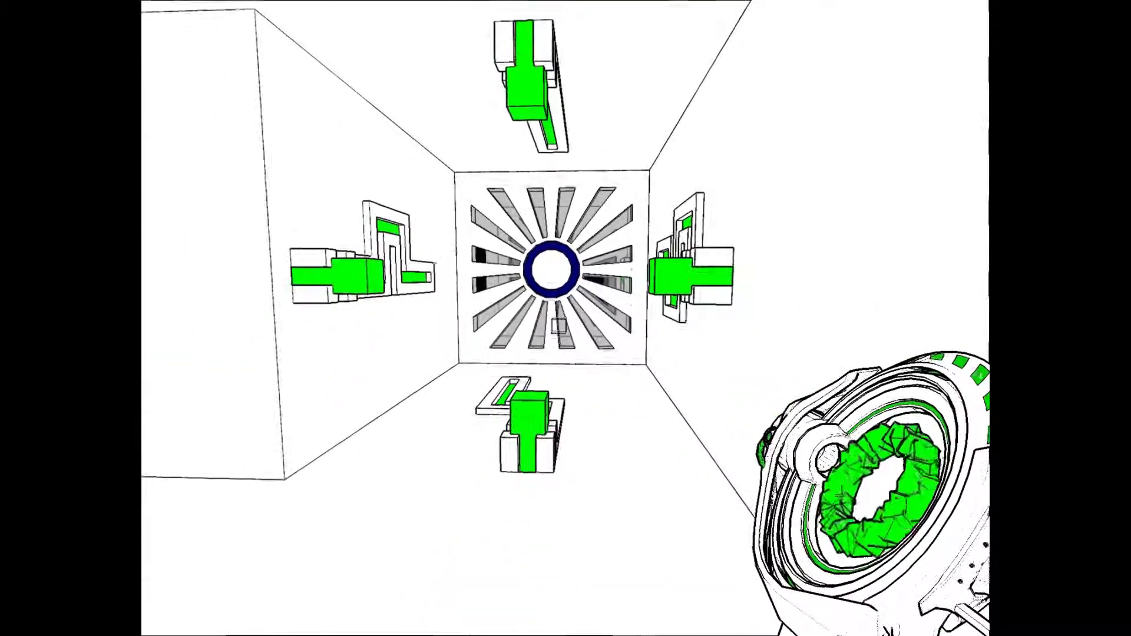
key(w)
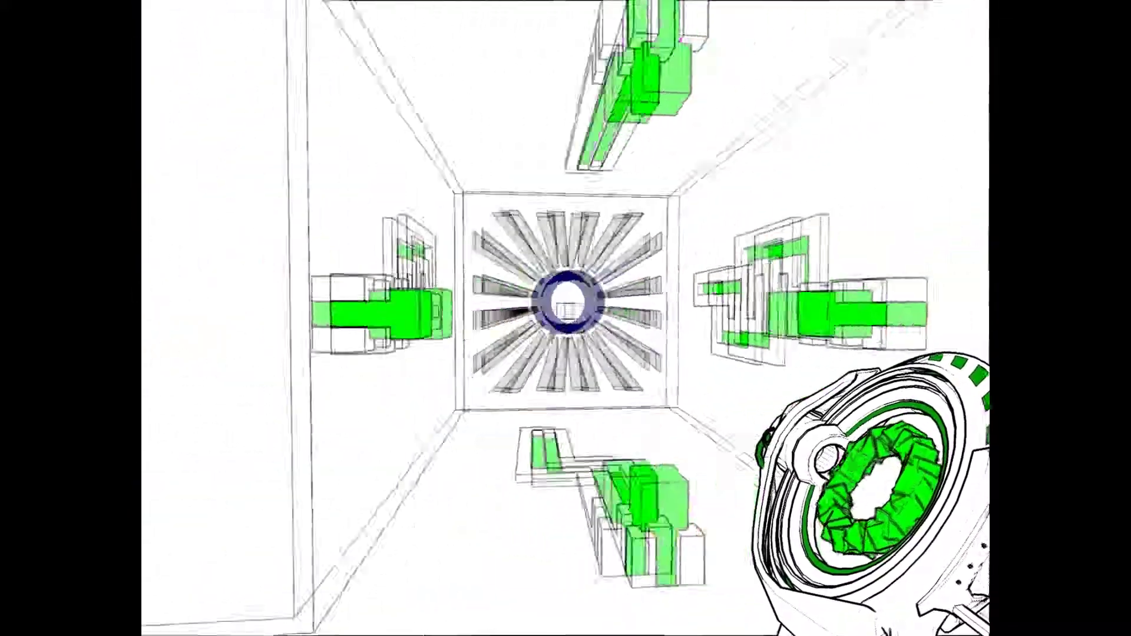
key(w)
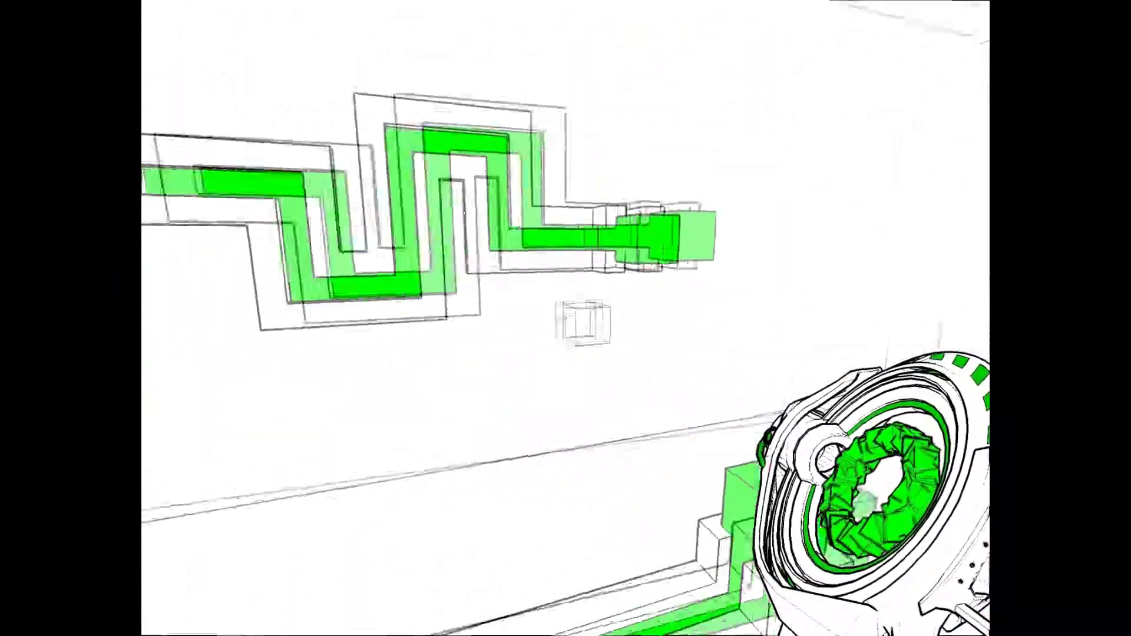
key(Escape)
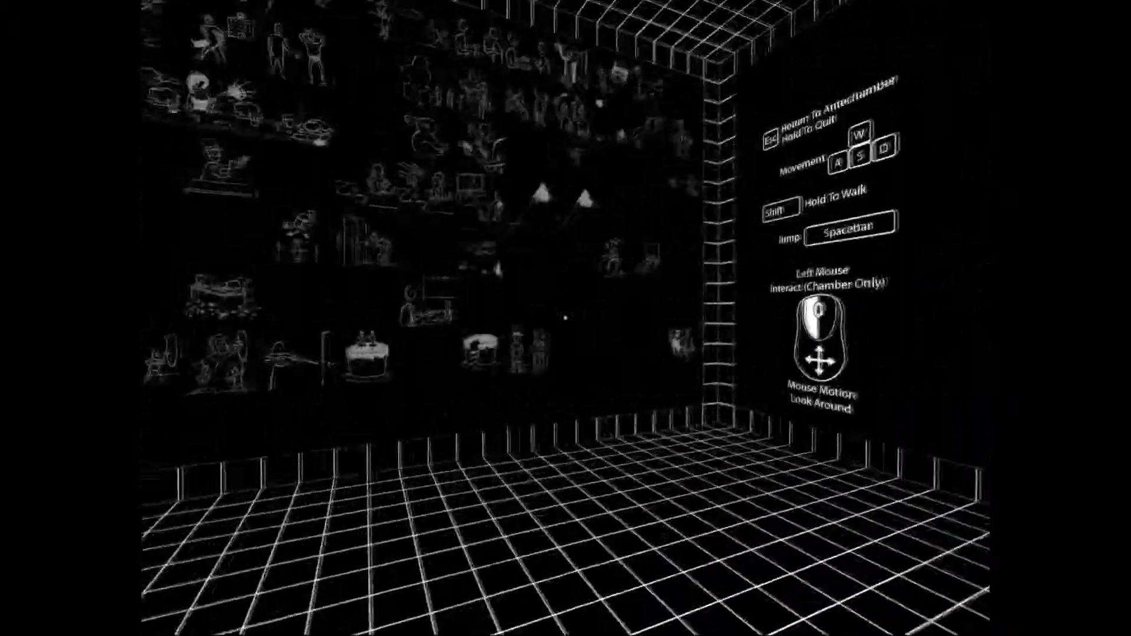